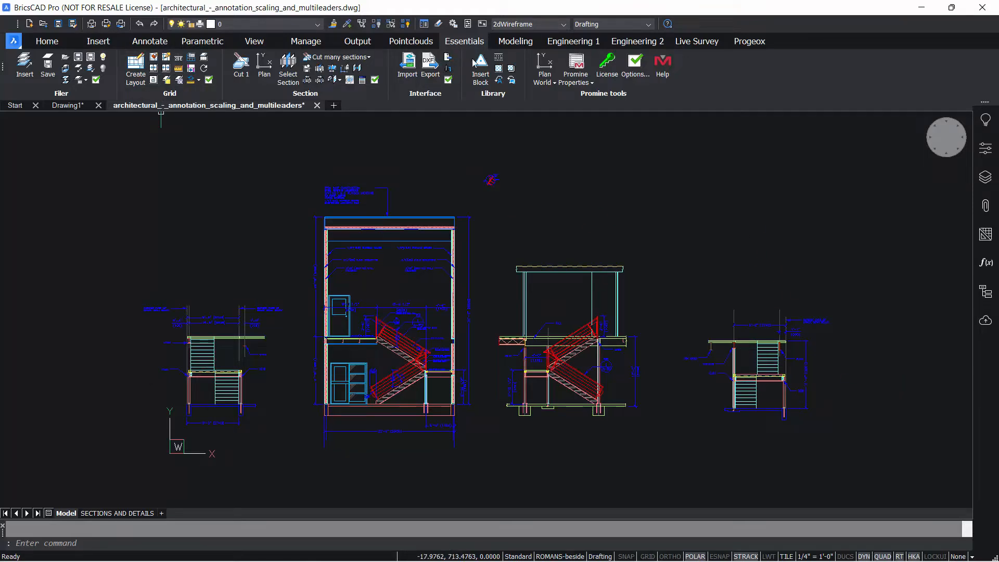
Step: Start creating a layout, keeping layer 0, the Adobe PDF printer and the acad.ctb pen style
{"action": "left_click", "coordinate": [143, 79]}
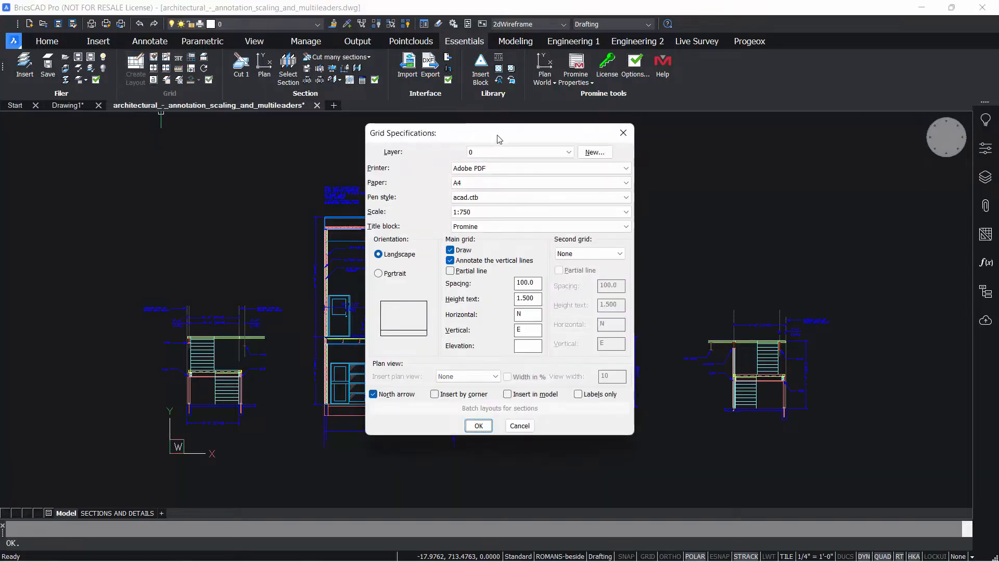
{"action": "left_click_drag", "start_coordinate": [496, 139], "coordinate": [515, 144]}
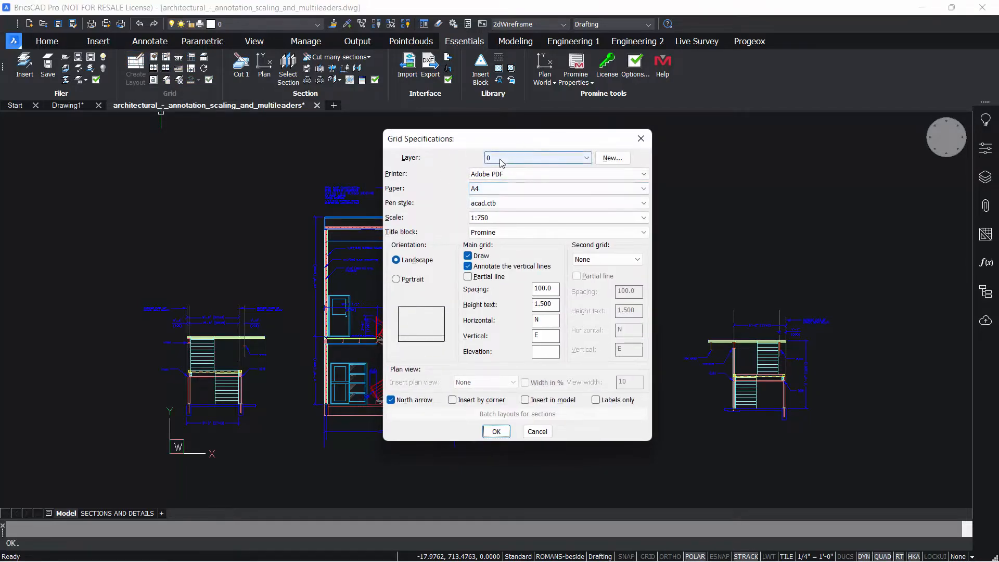
{"action": "left_click", "coordinate": [500, 158]}
{"action": "left_click", "coordinate": [500, 162]}
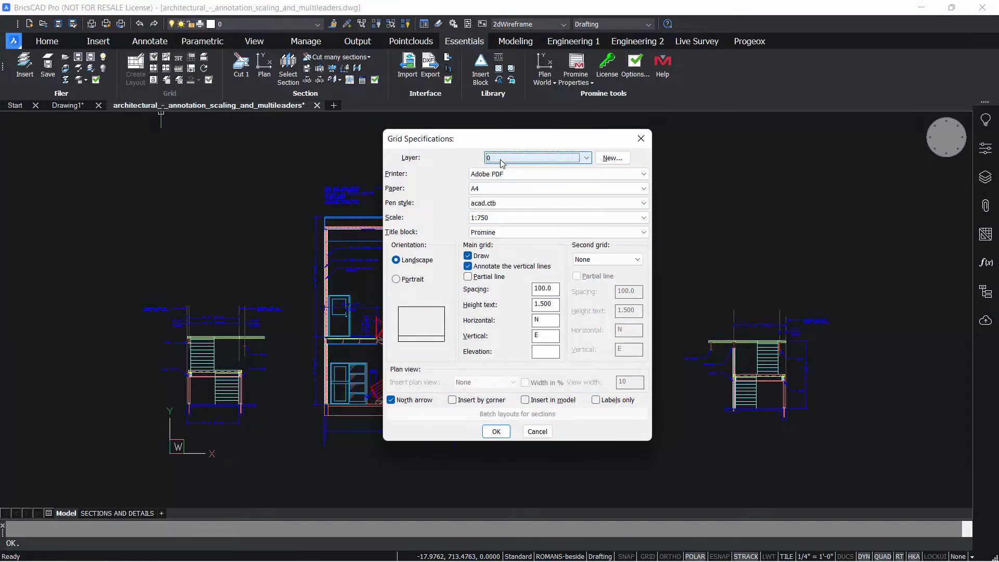
{"action": "left_click", "coordinate": [503, 175]}
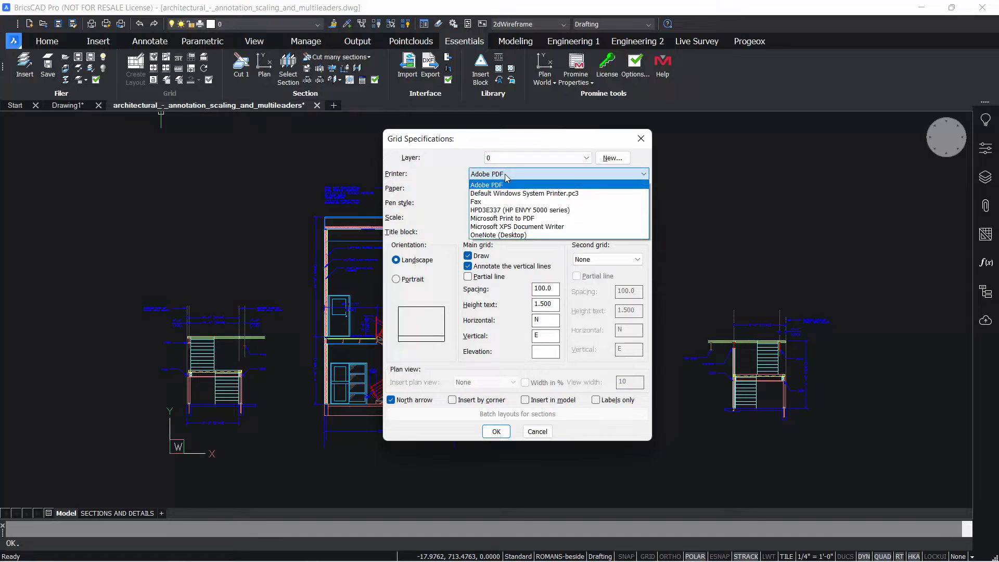
{"action": "left_click", "coordinate": [503, 184]}
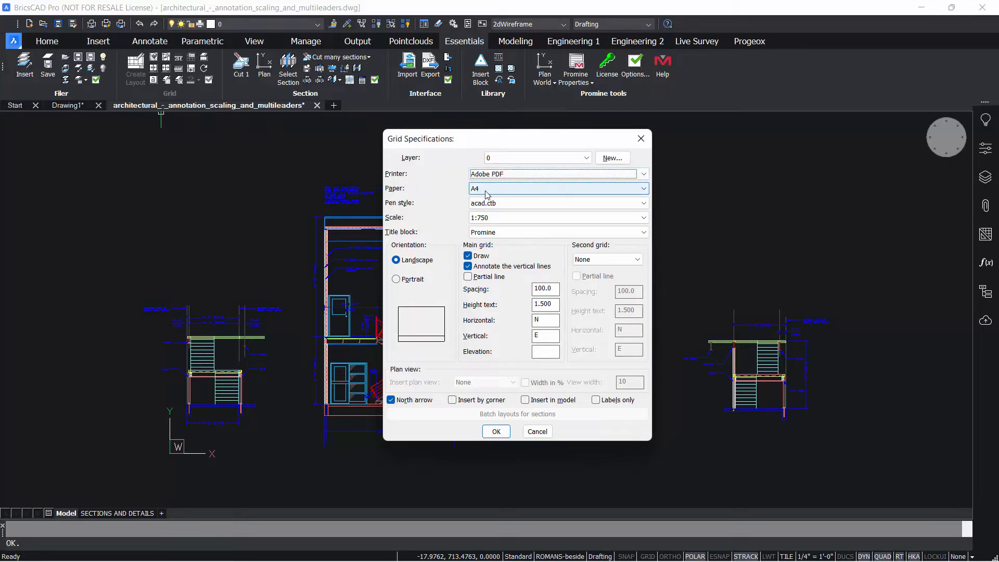
{"action": "left_click", "coordinate": [508, 204]}
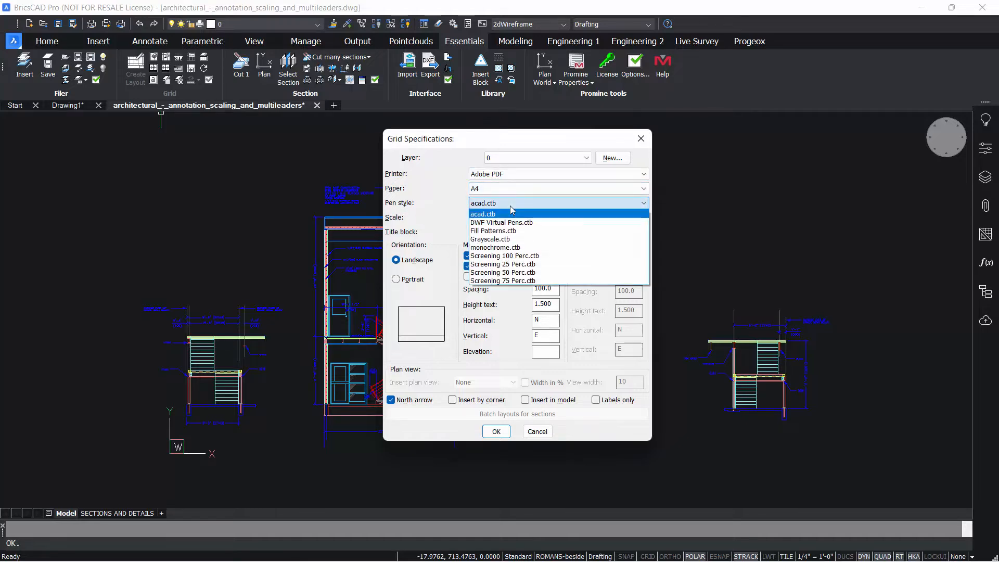
{"action": "left_click", "coordinate": [495, 214]}
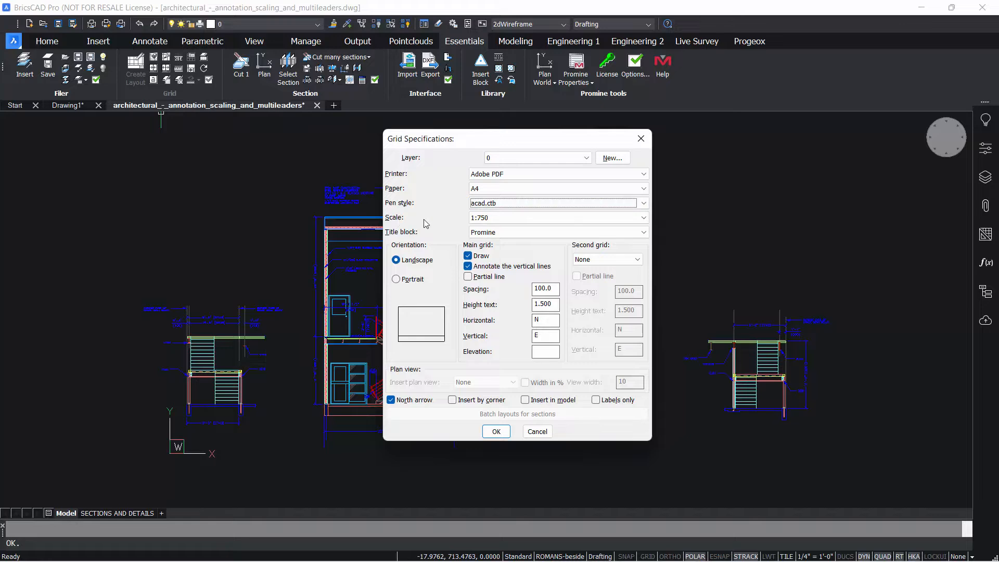
Step: Set the layout scale to 1:1000 and keep the Promine title block
{"action": "left_click", "coordinate": [500, 218]}
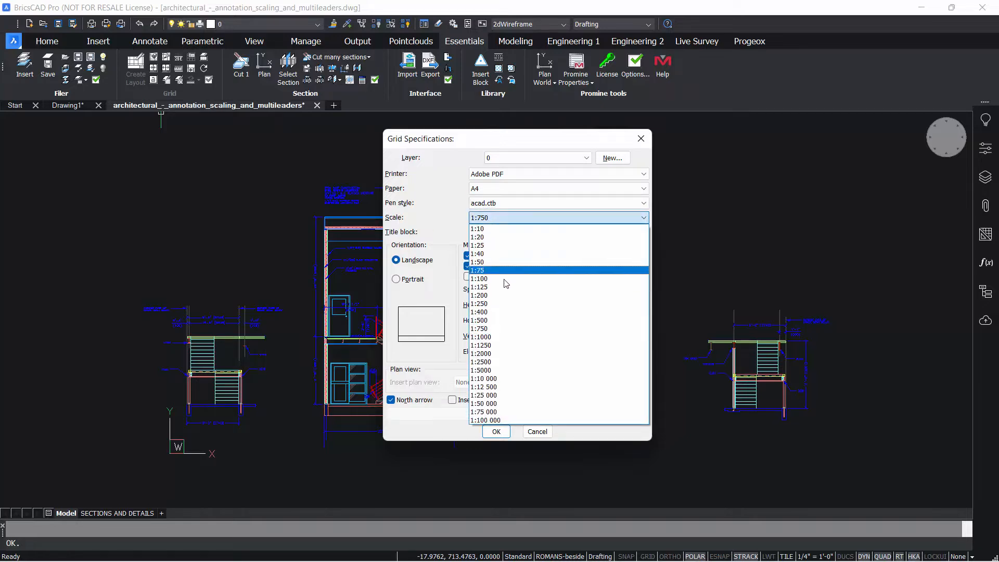
{"action": "left_click", "coordinate": [492, 337]}
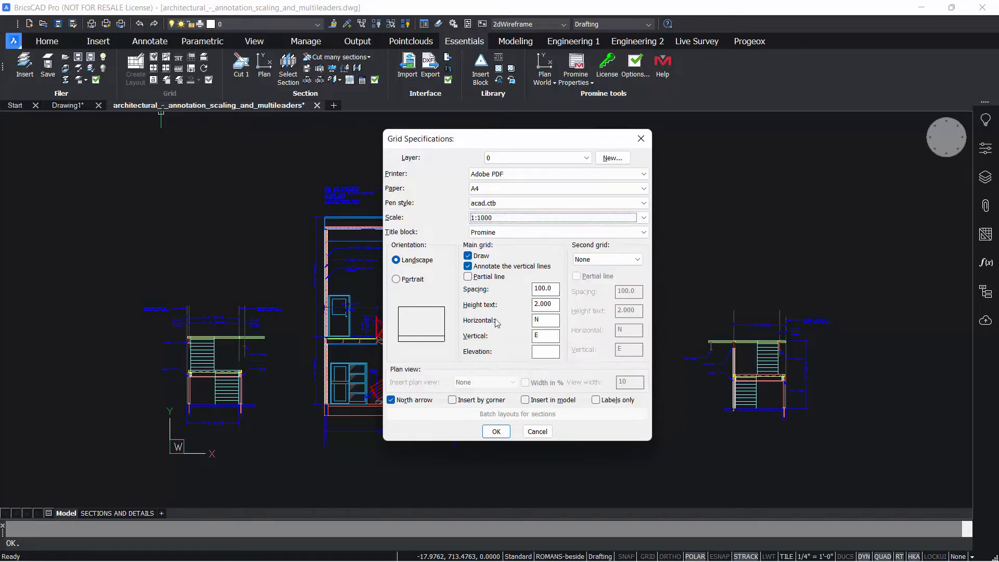
{"action": "left_click", "coordinate": [514, 235]}
{"action": "left_click", "coordinate": [508, 234]}
{"action": "left_click", "coordinate": [505, 234]}
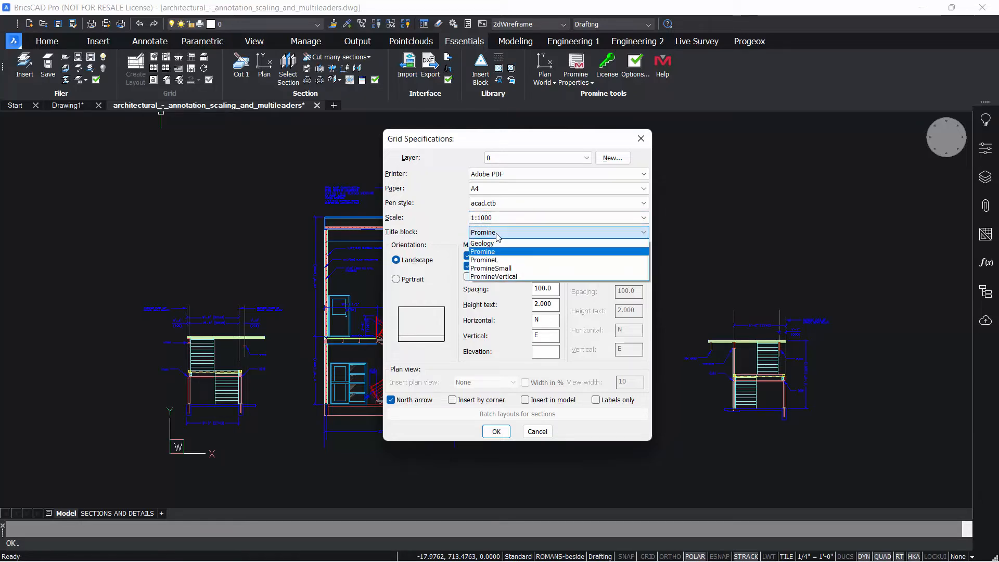
{"action": "left_click", "coordinate": [450, 237]}
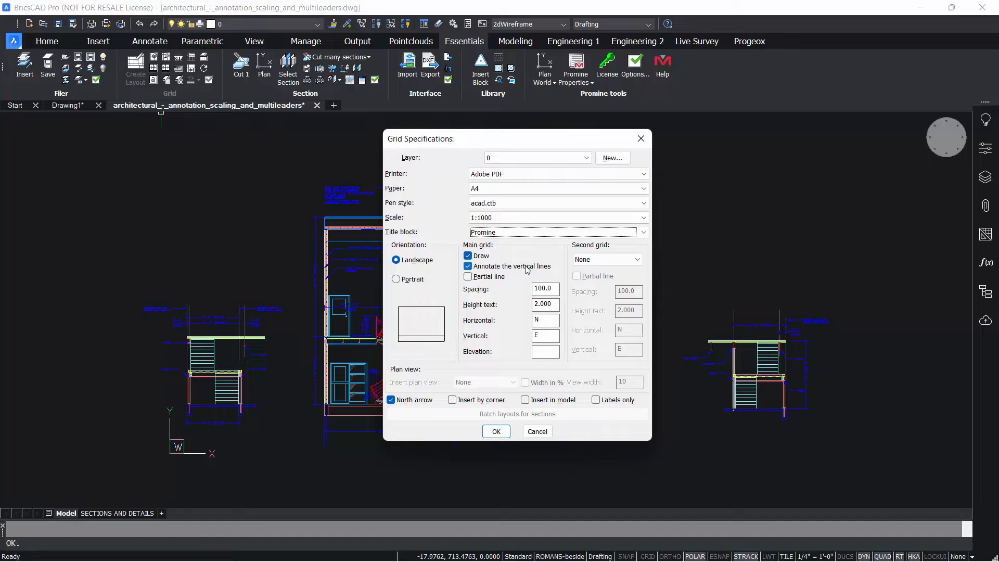
Step: Leave the second grid as None and confirm the grid specifications
{"action": "left_click", "coordinate": [467, 277]}
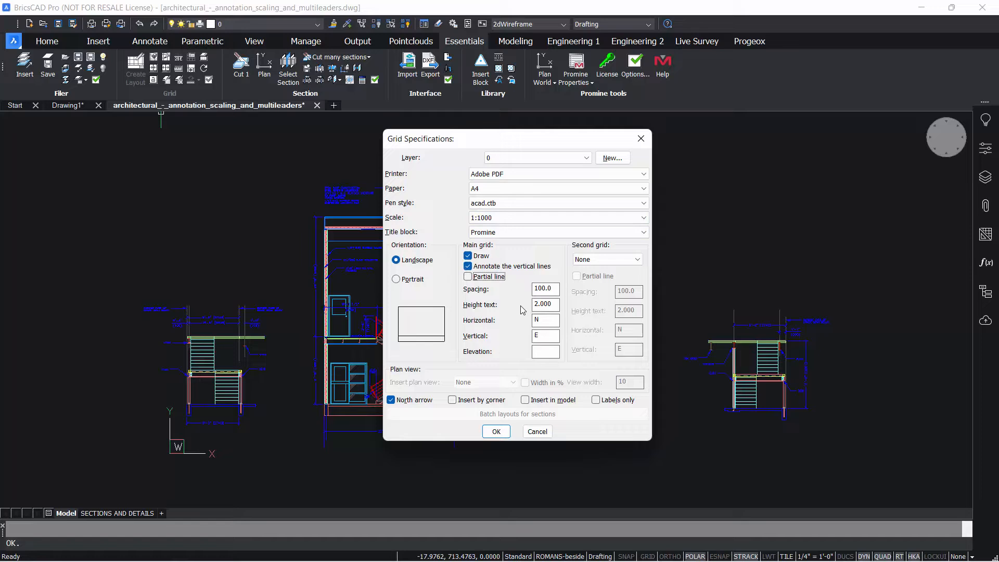
{"action": "left_click", "coordinate": [592, 263]}
{"action": "left_click", "coordinate": [593, 260]}
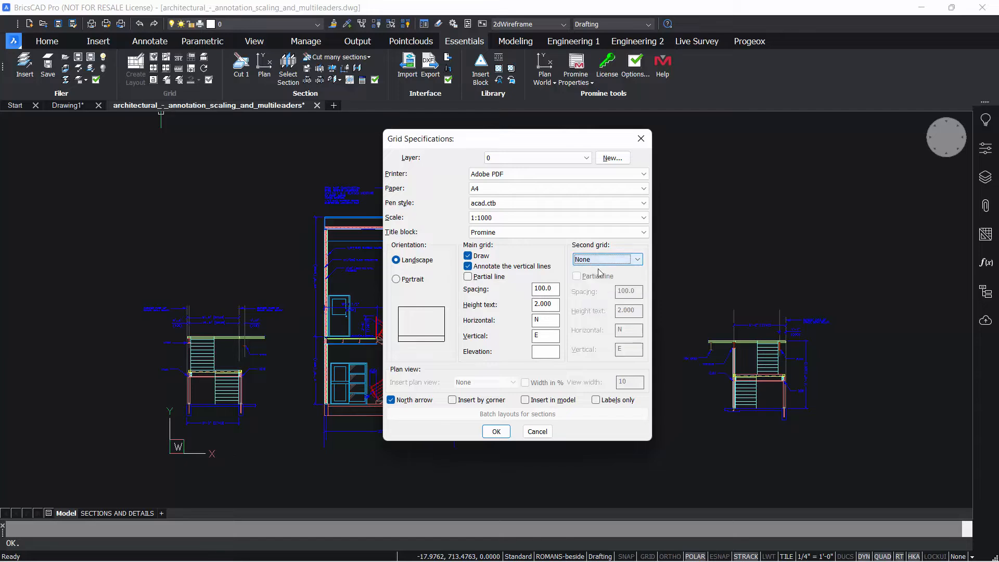
{"action": "left_click", "coordinate": [593, 260]}
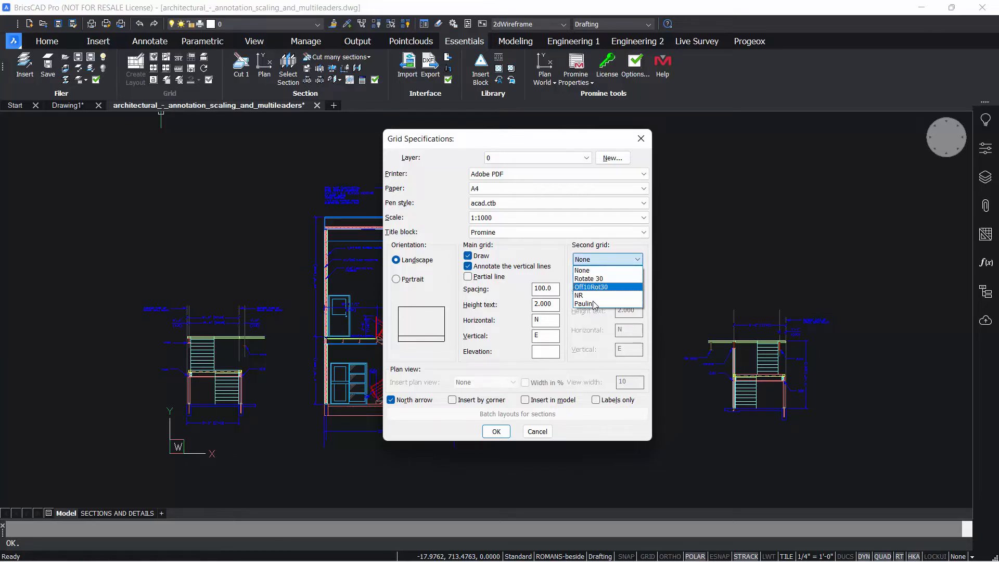
{"action": "left_click", "coordinate": [593, 269]}
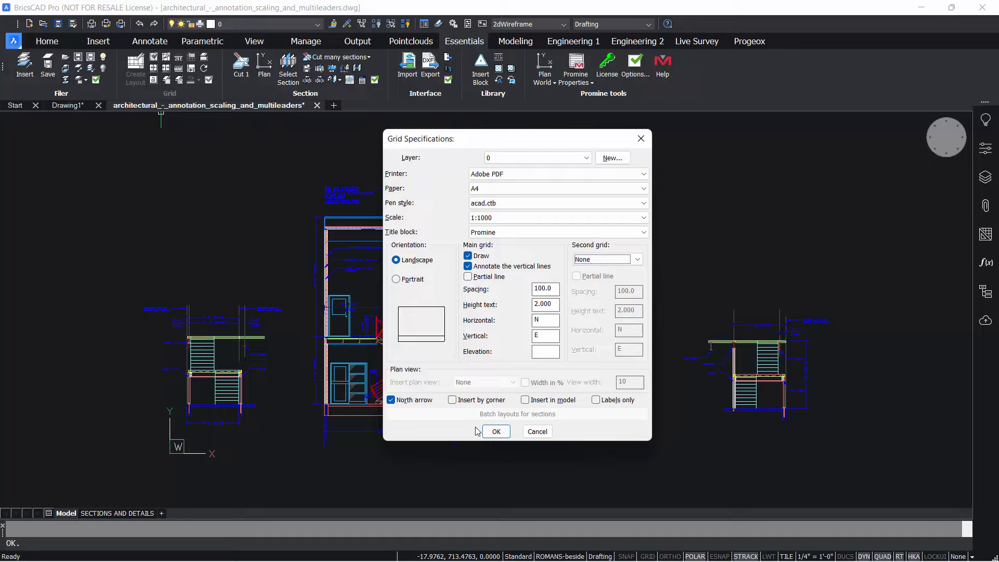
{"action": "left_click", "coordinate": [498, 434]}
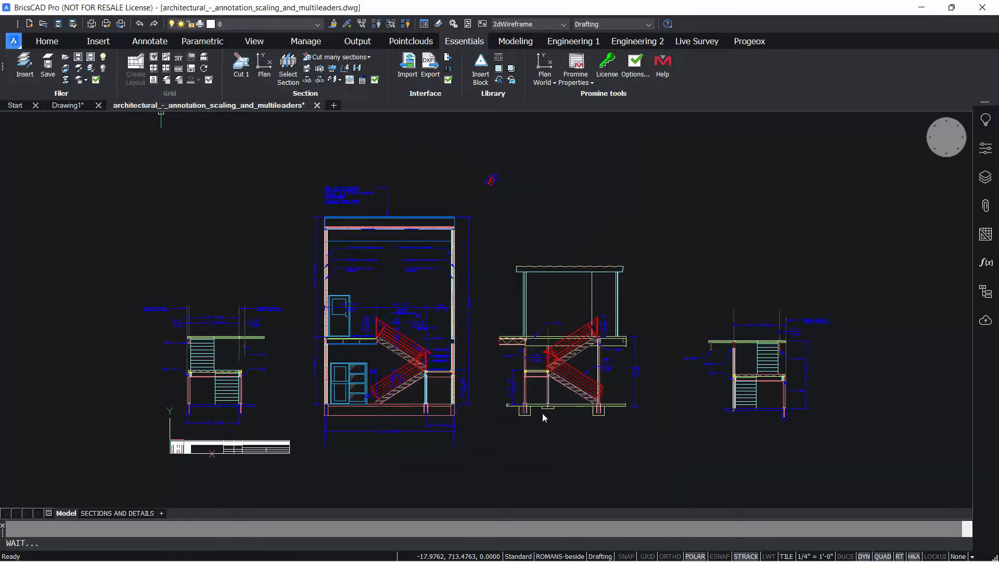
Step: Place the layout frame over the central sections and close the title block attributes without entering values
{"action": "left_click", "coordinate": [486, 315]}
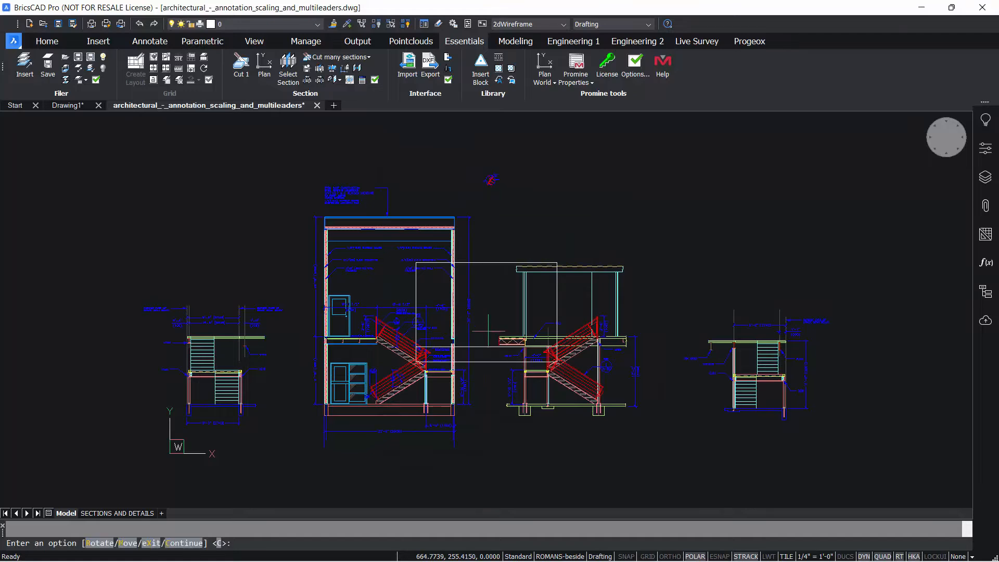
{"action": "key", "text": "Return"}
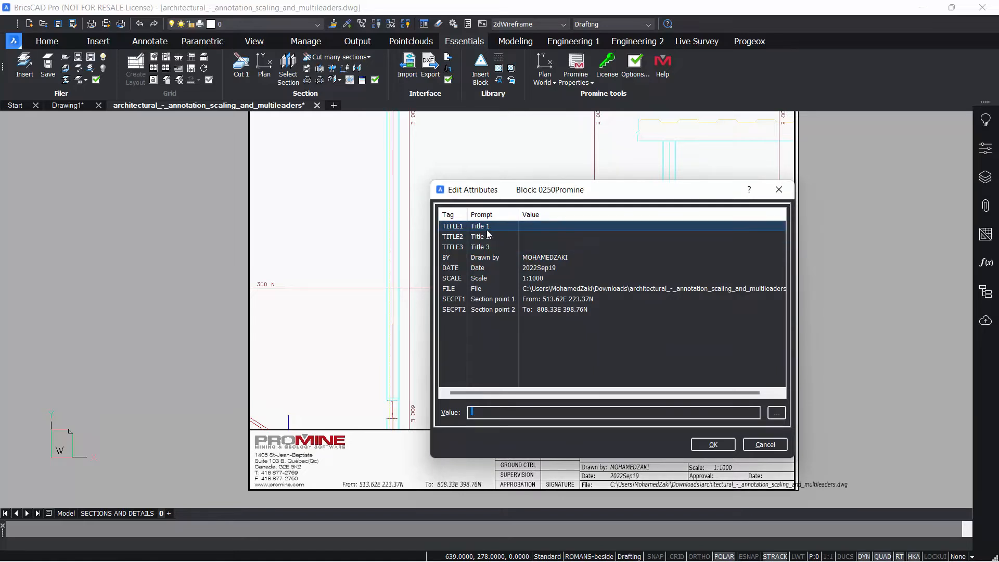
{"action": "left_click_drag", "start_coordinate": [507, 190], "coordinate": [468, 171]}
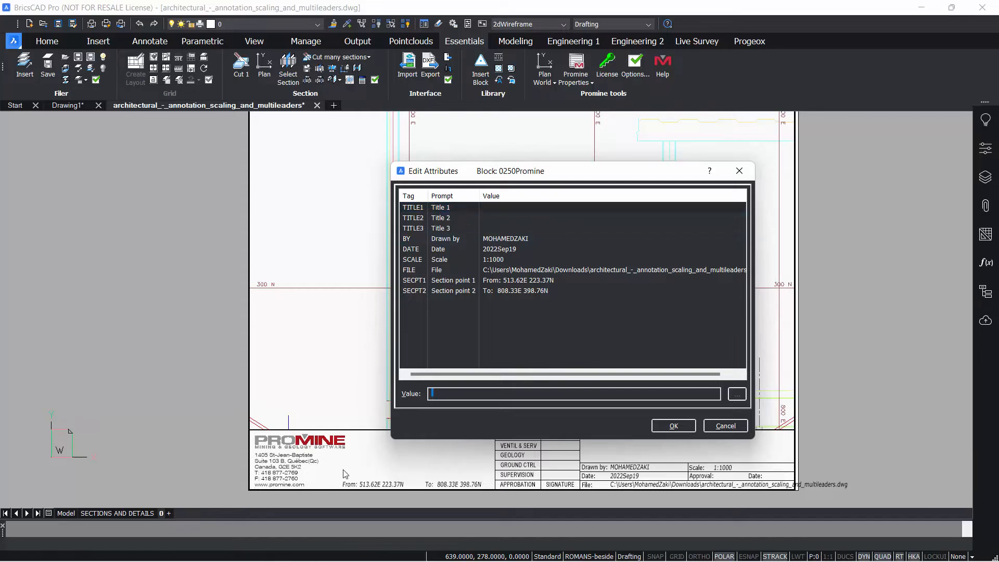
{"action": "left_click", "coordinate": [735, 427]}
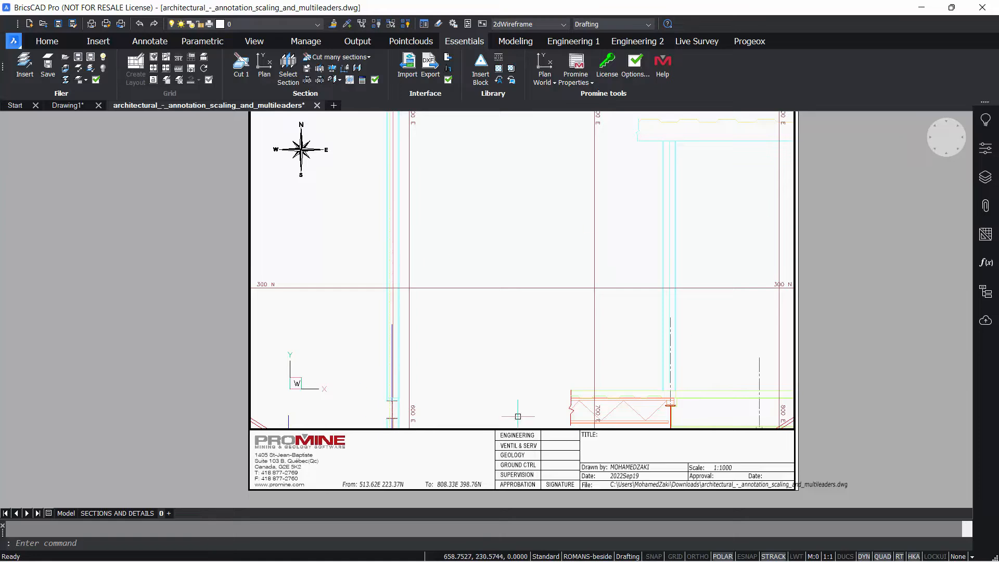
Step: Set the layout viewport's scale to 1:2500
{"action": "middle_click_drag", "start_coordinate": [574, 364], "coordinate": [539, 381]}
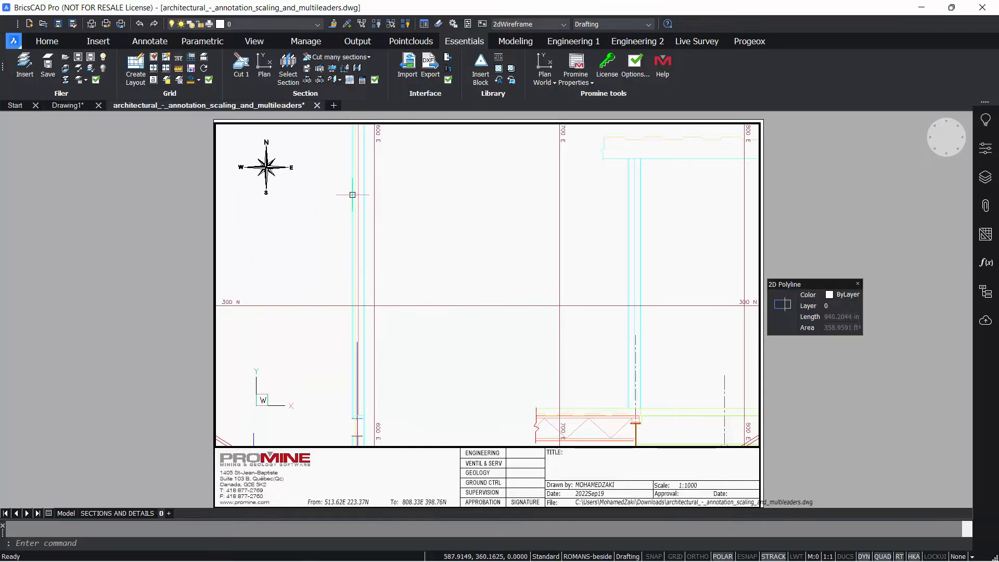
{"action": "left_click", "coordinate": [181, 79]}
{"action": "left_click", "coordinate": [485, 271]}
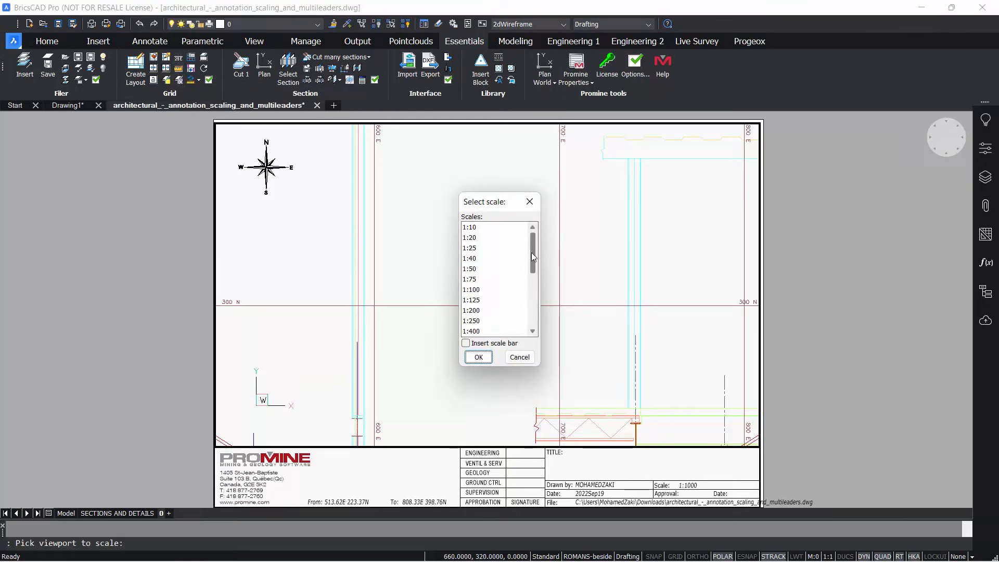
{"action": "left_click_drag", "start_coordinate": [531, 252], "coordinate": [532, 283]}
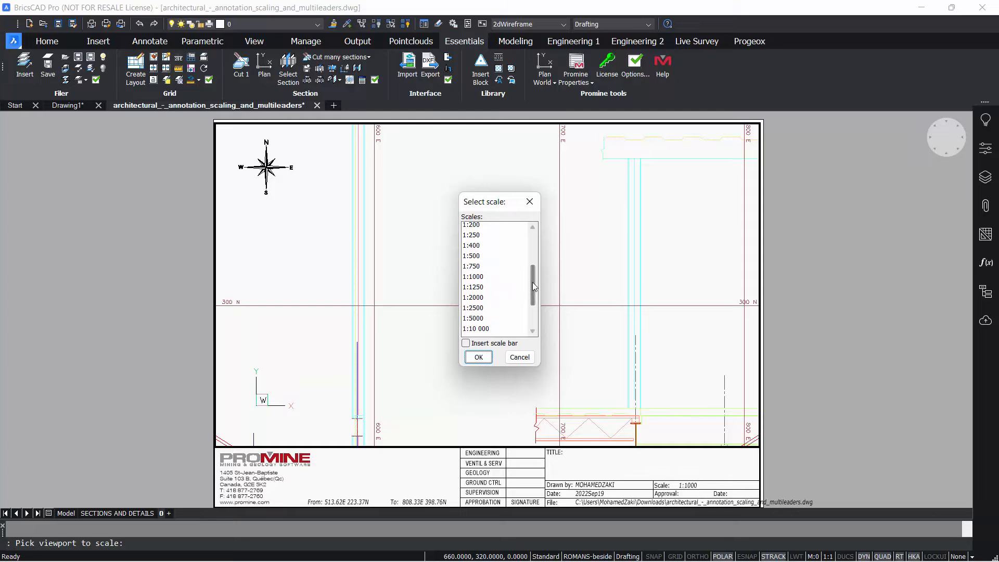
{"action": "scroll", "coordinate": [534, 279], "scroll_direction": "down", "scroll_amount": 1}
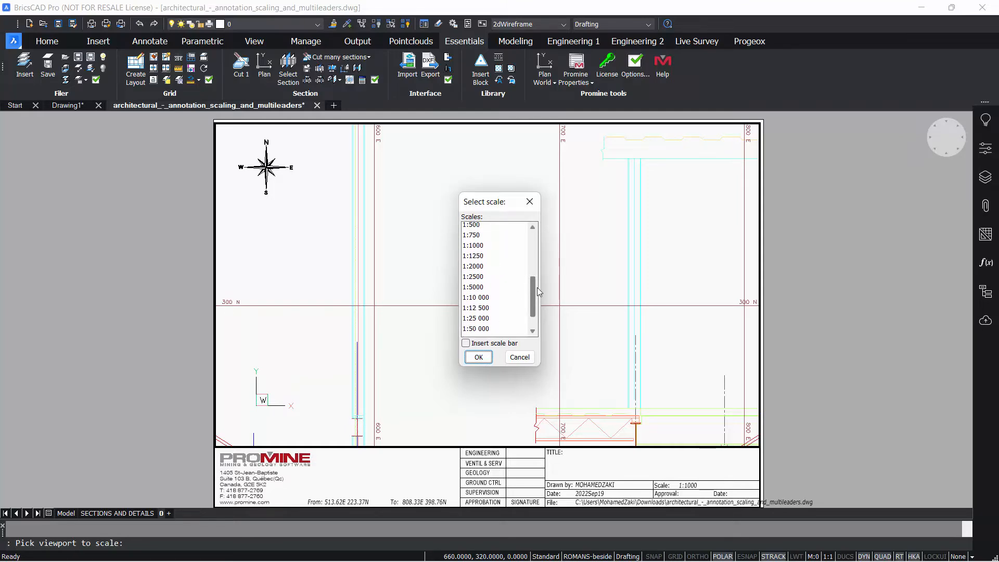
{"action": "scroll", "coordinate": [535, 286], "scroll_direction": "down", "scroll_amount": 1}
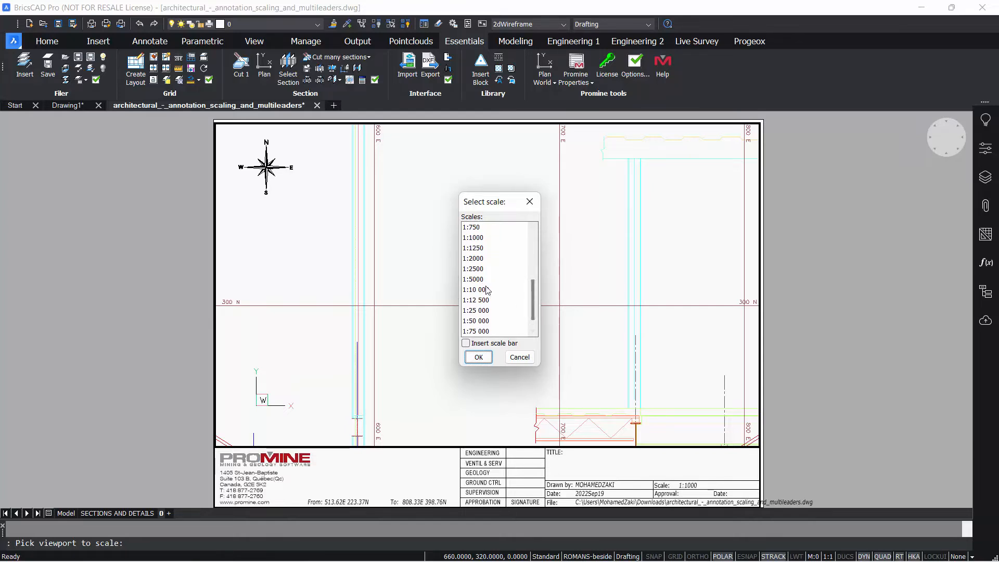
{"action": "left_click", "coordinate": [480, 271]}
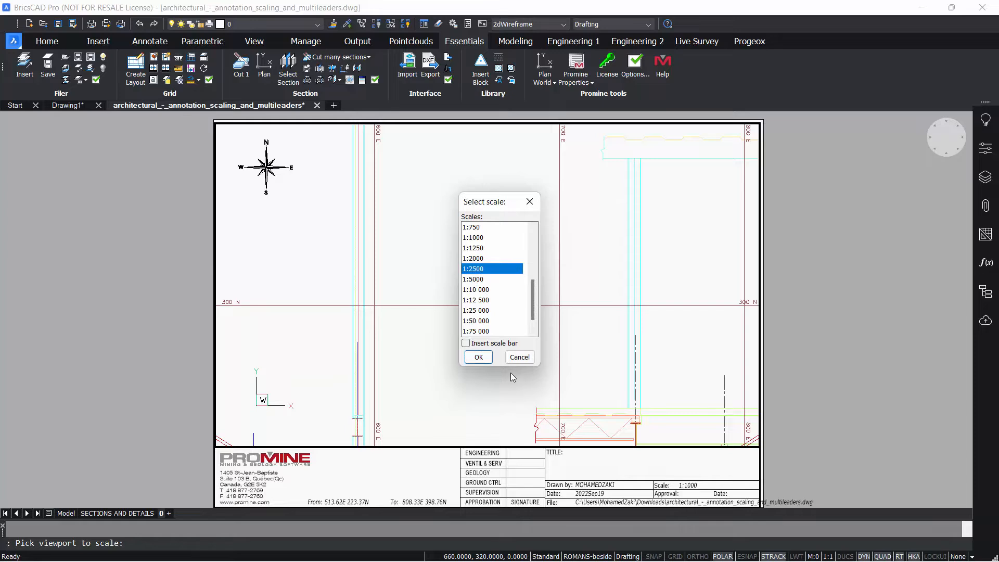
{"action": "left_click", "coordinate": [478, 357]}
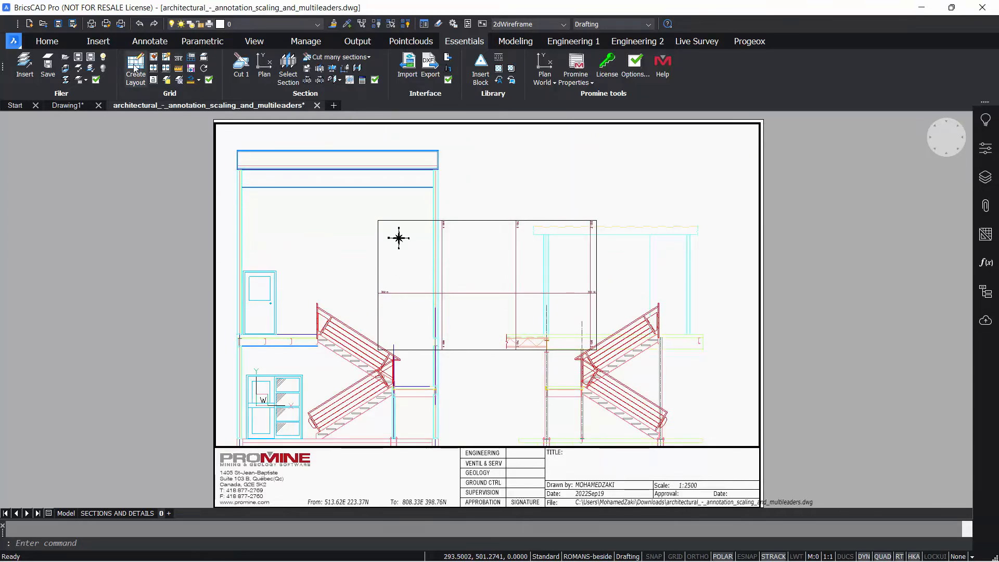
Step: Set the layout viewport's scale to 1:10 000
{"action": "key", "text": "Return"}
{"action": "scroll", "coordinate": [483, 289], "scroll_direction": "down", "scroll_amount": 4}
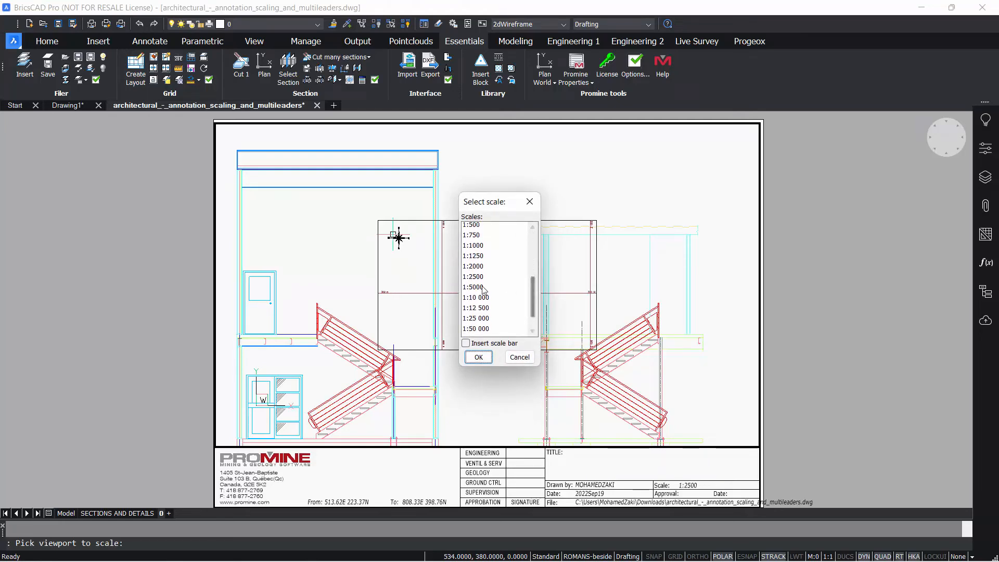
{"action": "left_click", "coordinate": [483, 297]}
{"action": "left_click", "coordinate": [479, 359]}
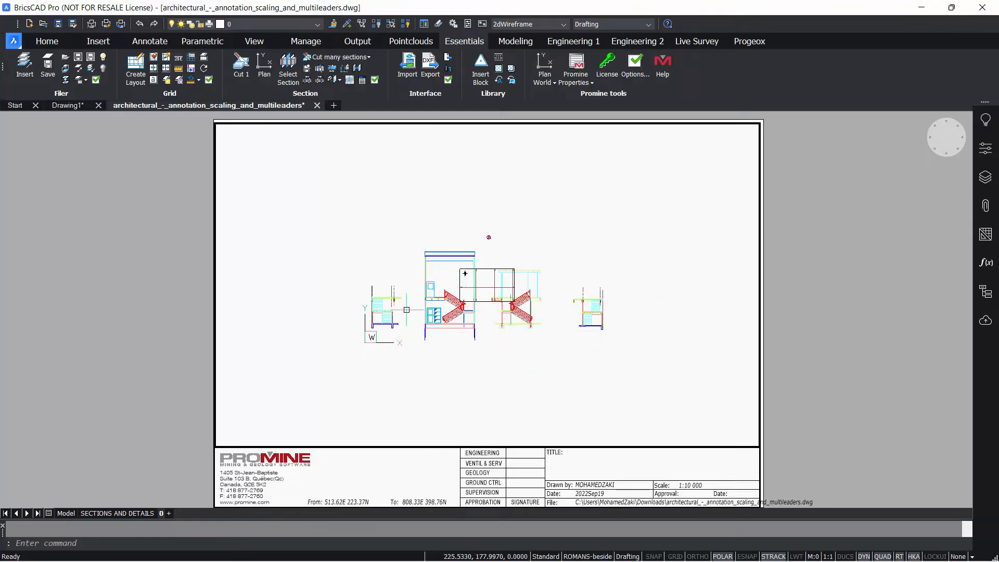
{"action": "left_click", "coordinate": [154, 81]}
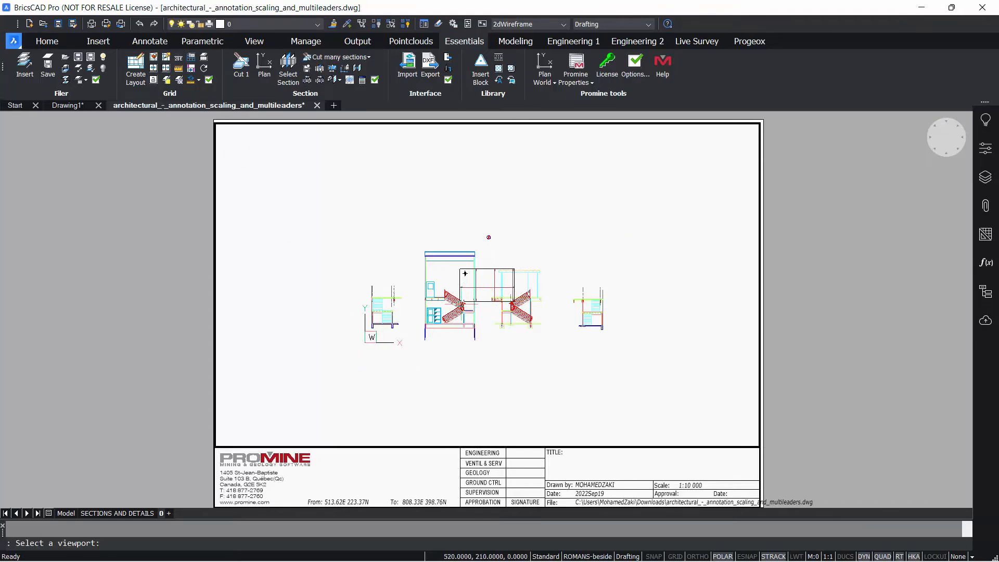
{"action": "key", "text": "Escape"}
{"action": "scroll", "coordinate": [493, 357], "scroll_direction": "down", "scroll_amount": 2}
{"action": "scroll", "coordinate": [493, 343], "scroll_direction": "up", "scroll_amount": 3}
{"action": "scroll", "coordinate": [494, 326], "scroll_direction": "down", "scroll_amount": 6}
{"action": "scroll", "coordinate": [494, 326], "scroll_direction": "up", "scroll_amount": 3}
{"action": "scroll", "coordinate": [494, 327], "scroll_direction": "up", "scroll_amount": 1}
{"action": "scroll", "coordinate": [495, 326], "scroll_direction": "down", "scroll_amount": 1}
{"action": "scroll", "coordinate": [494, 326], "scroll_direction": "down", "scroll_amount": 2}
{"action": "scroll", "coordinate": [494, 327], "scroll_direction": "up", "scroll_amount": 1}
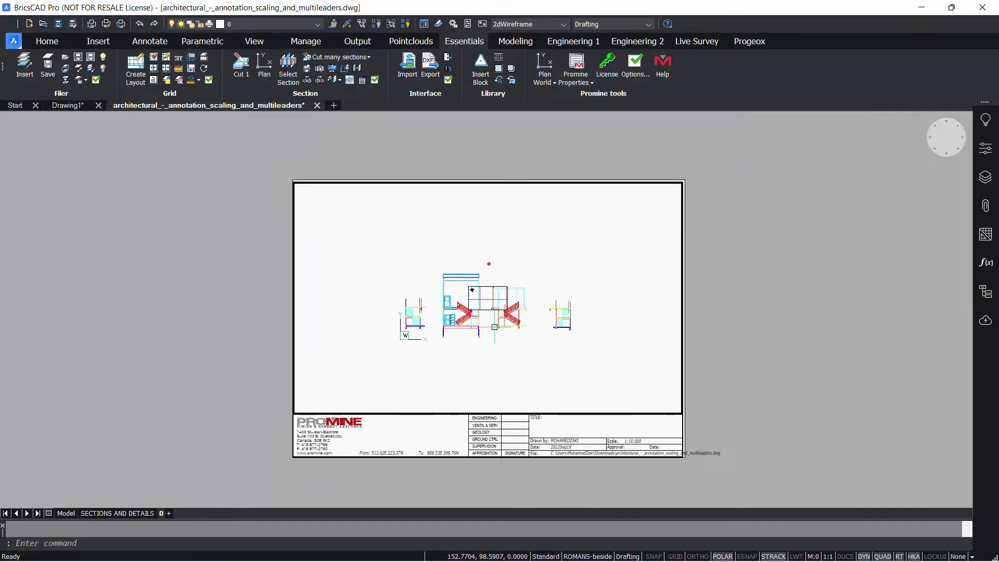
{"action": "scroll", "coordinate": [494, 327], "scroll_direction": "up", "scroll_amount": 2}
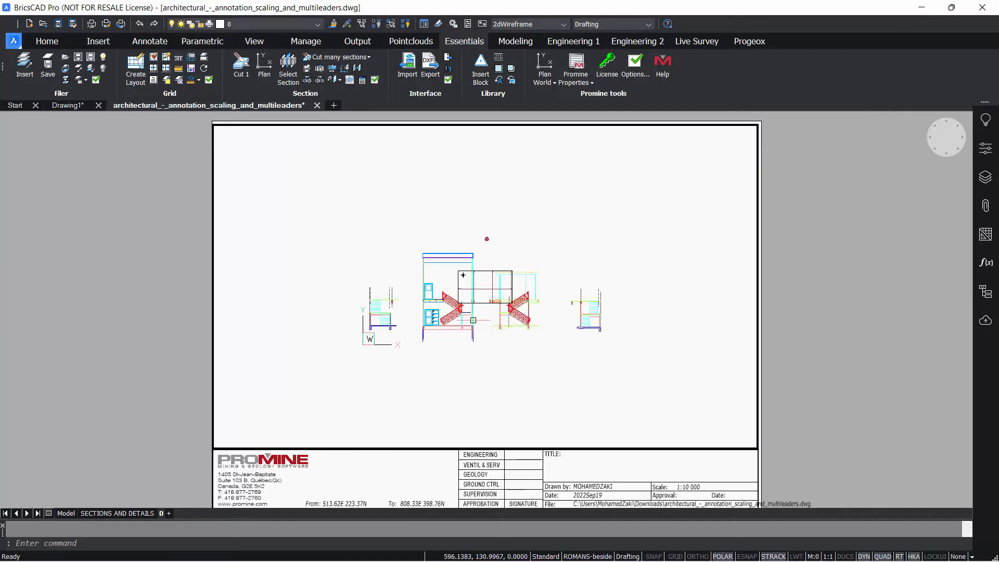
Step: Lock the view of the layout viewport
{"action": "left_click", "coordinate": [153, 80]}
{"action": "left_click", "coordinate": [477, 307]}
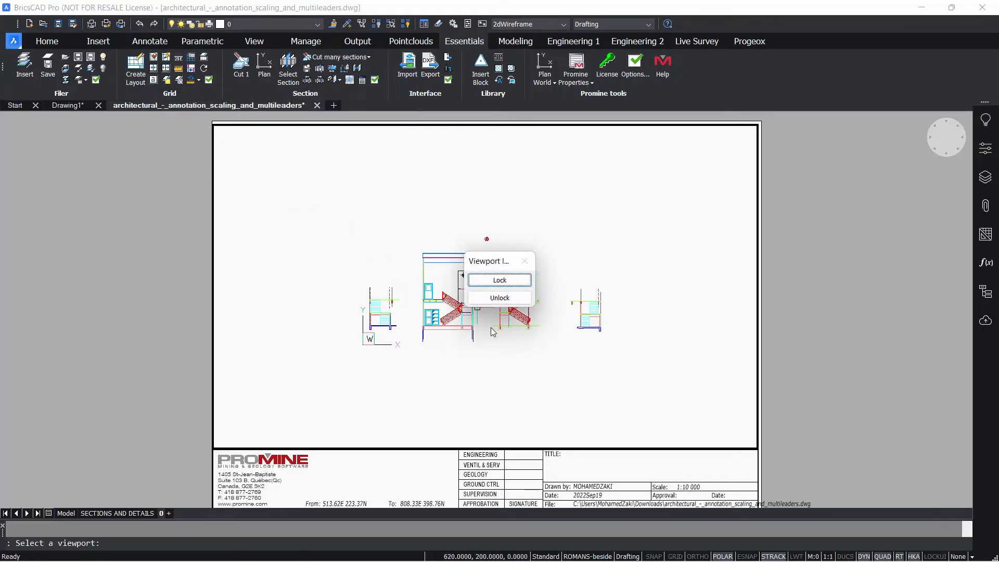
{"action": "left_click", "coordinate": [500, 298]}
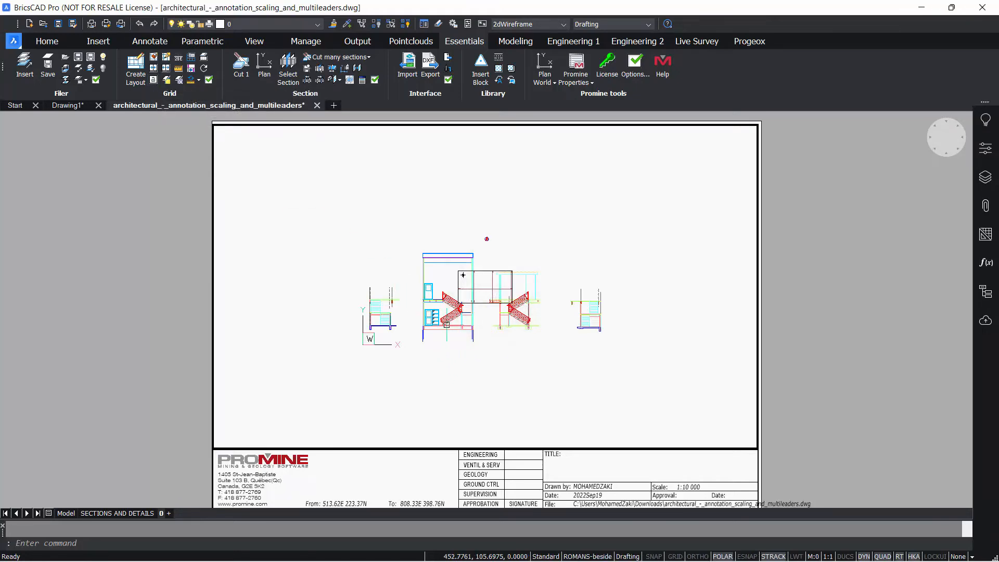
Step: Zoom into the central sections and select and delete stray objects around them
{"action": "scroll", "coordinate": [457, 292], "scroll_direction": "up", "scroll_amount": 2}
{"action": "middle_click_drag", "start_coordinate": [564, 278], "coordinate": [515, 297]}
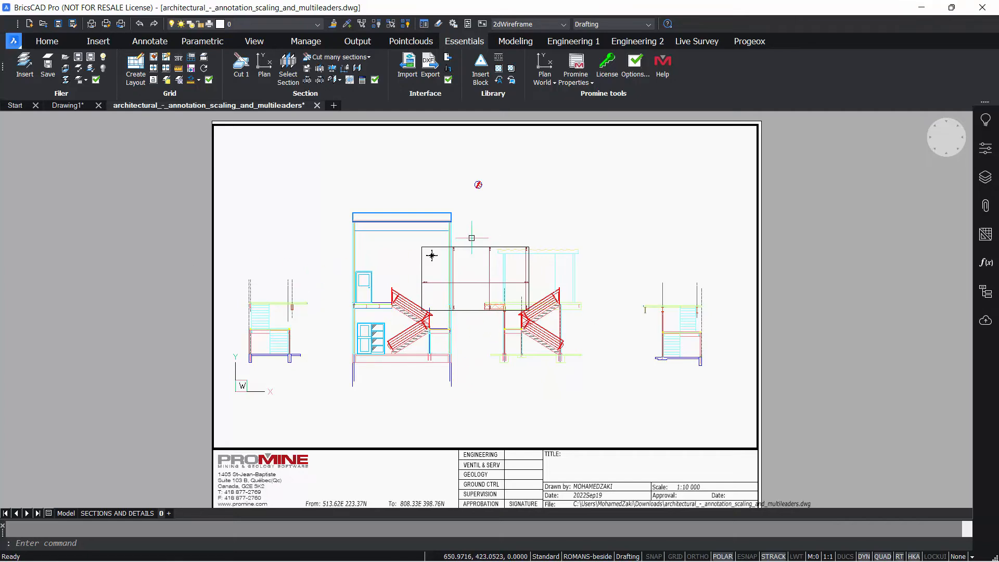
{"action": "left_click_drag", "start_coordinate": [480, 238], "coordinate": [446, 337]}
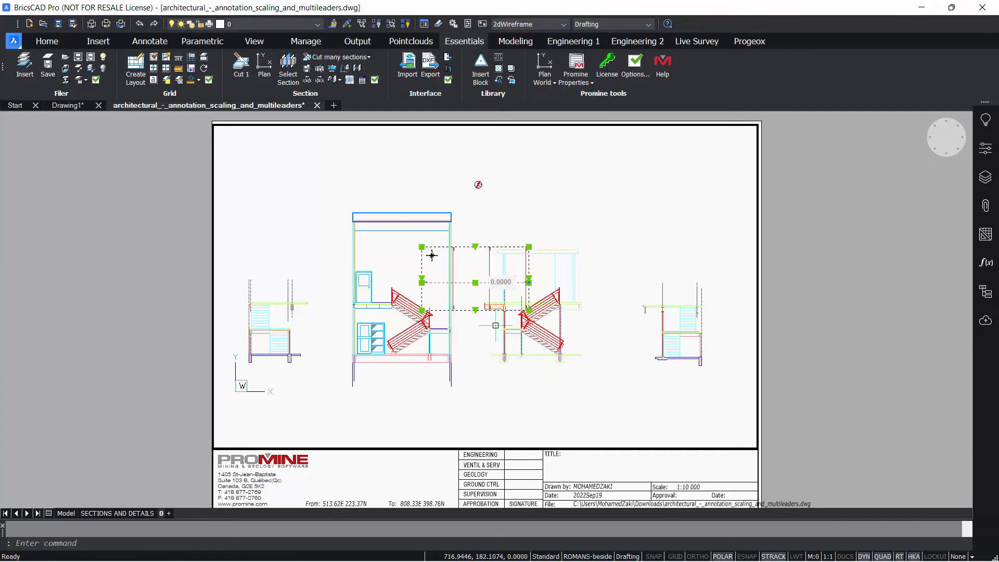
{"action": "key", "text": "Escape"}
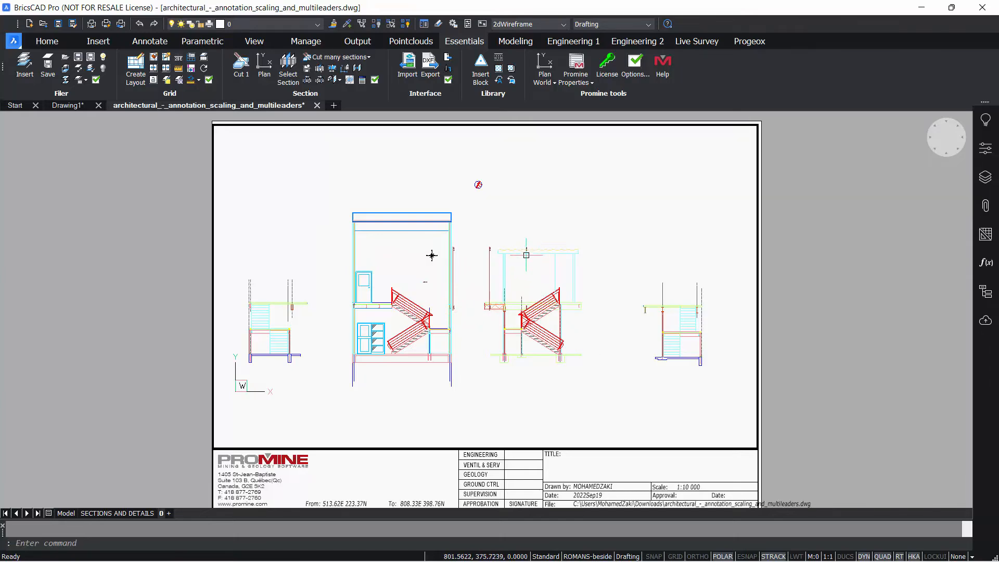
{"action": "scroll", "coordinate": [526, 252], "scroll_direction": "up", "scroll_amount": 8}
{"action": "left_click", "coordinate": [514, 208]}
{"action": "left_click", "coordinate": [473, 179]}
{"action": "key", "text": "Delete"}
Step: Zoom in on the left staircase section and delete a stray object there
{"action": "scroll", "coordinate": [530, 274], "scroll_direction": "down", "scroll_amount": 2}
{"action": "scroll", "coordinate": [536, 276], "scroll_direction": "down", "scroll_amount": 3}
{"action": "middle_click_drag", "start_coordinate": [259, 292], "coordinate": [276, 147]}
{"action": "scroll", "coordinate": [526, 285], "scroll_direction": "up", "scroll_amount": 5}
{"action": "left_click", "coordinate": [599, 250]}
{"action": "left_click", "coordinate": [551, 247]}
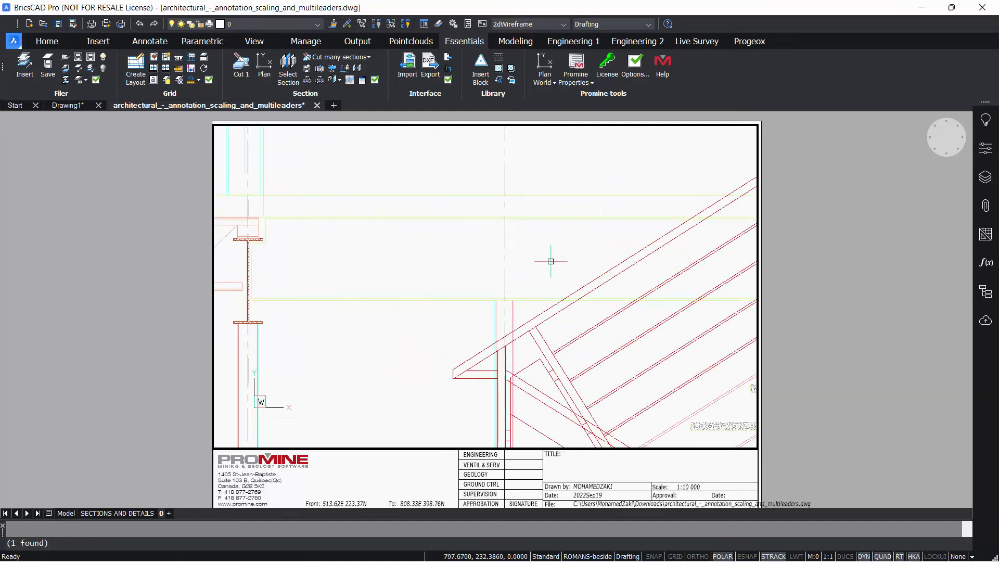
{"action": "key", "text": "Delete"}
Step: Delete two stray annotation objects beside the staircase section
{"action": "scroll", "coordinate": [385, 295], "scroll_direction": "down", "scroll_amount": 2}
{"action": "scroll", "coordinate": [441, 289], "scroll_direction": "down", "scroll_amount": 3}
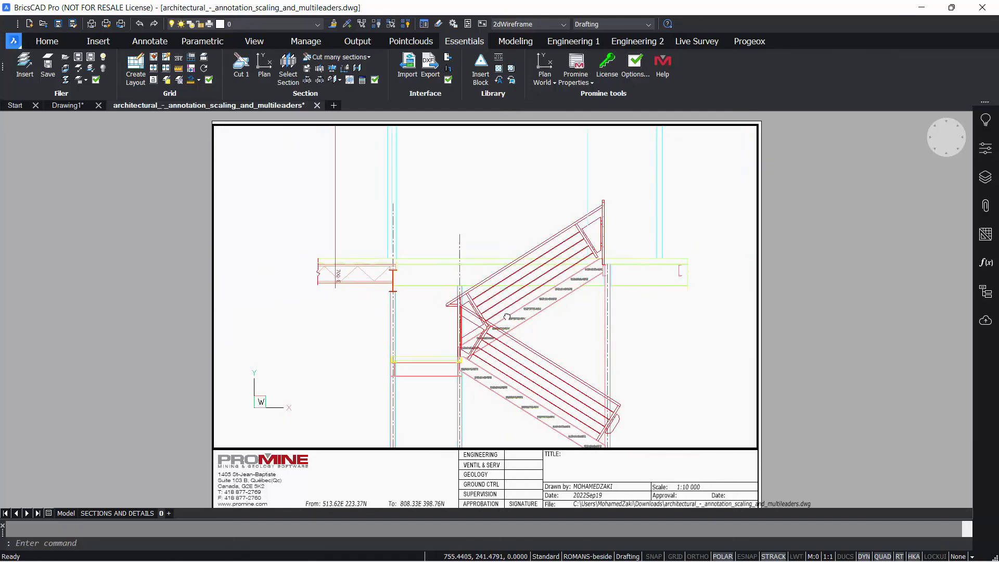
{"action": "middle_click_drag", "start_coordinate": [407, 268], "coordinate": [632, 367]}
{"action": "left_click", "coordinate": [570, 298]}
{"action": "left_click", "coordinate": [513, 276]}
{"action": "key", "text": "Delete"}
{"action": "left_click", "coordinate": [568, 178]}
{"action": "left_click", "coordinate": [542, 145]}
{"action": "key", "text": "Delete"}
Step: Delete two more stray annotation objects near the staircase floor beams
{"action": "scroll", "coordinate": [557, 387], "scroll_direction": "up", "scroll_amount": 3}
{"action": "left_click", "coordinate": [568, 316]}
{"action": "left_click", "coordinate": [552, 316]}
{"action": "key", "text": "Delete"}
{"action": "scroll", "coordinate": [466, 355], "scroll_direction": "down", "scroll_amount": 2}
{"action": "middle_click_drag", "start_coordinate": [572, 355], "coordinate": [866, 355]}
{"action": "left_click", "coordinate": [538, 365]}
{"action": "left_click", "coordinate": [501, 331]}
{"action": "key", "text": "Delete"}
Step: Delete the stray text beside the central stair section
{"action": "scroll", "coordinate": [569, 277], "scroll_direction": "down", "scroll_amount": 3}
{"action": "scroll", "coordinate": [578, 297], "scroll_direction": "down", "scroll_amount": 2}
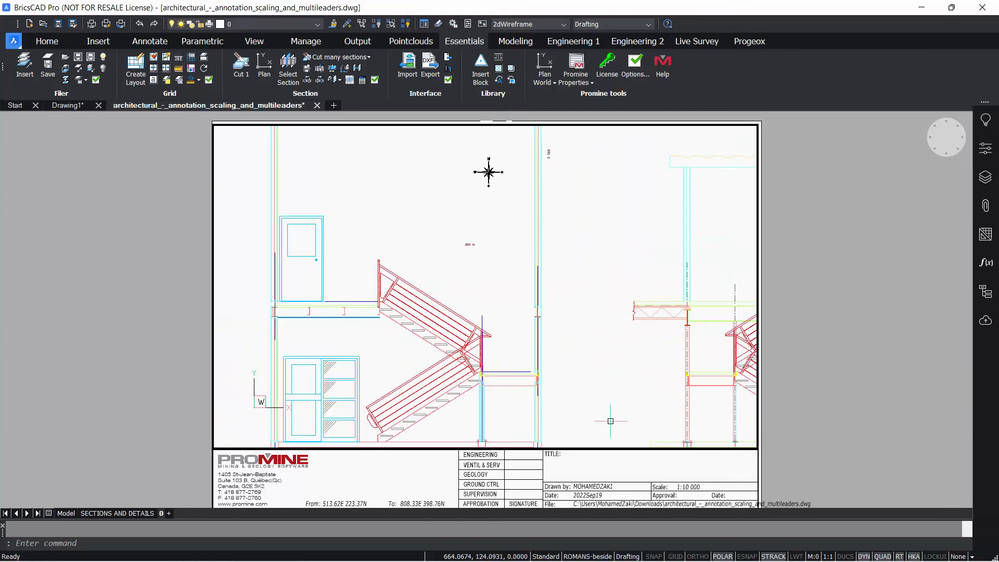
{"action": "middle_click_drag", "start_coordinate": [587, 240], "coordinate": [602, 312]}
{"action": "left_click", "coordinate": [504, 328]}
{"action": "left_click", "coordinate": [462, 231]}
{"action": "key", "text": "Delete"}
Step: Zoom out and pan around the sheet to review the cleaned-up sections
{"action": "left_click", "coordinate": [608, 244]}
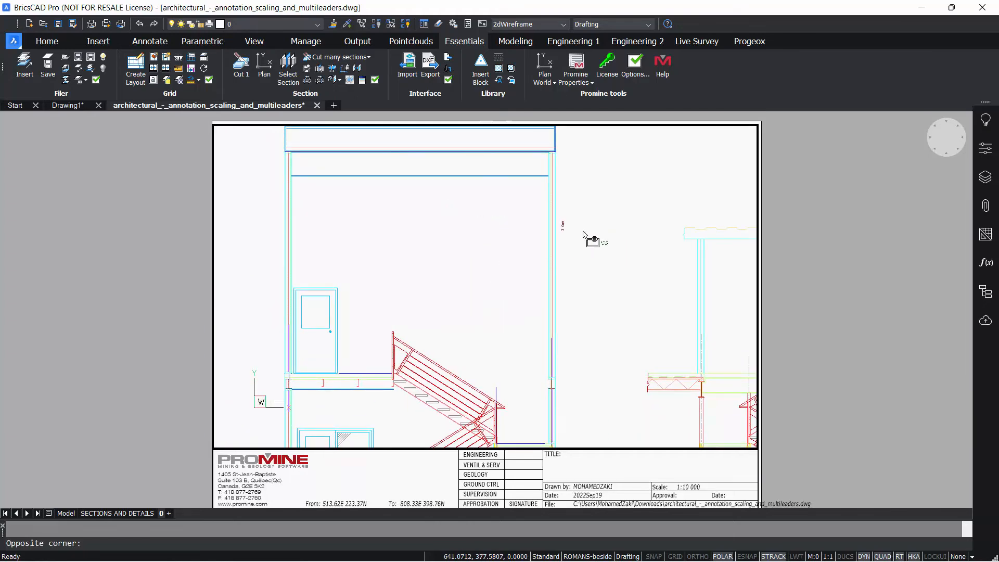
{"action": "left_click", "coordinate": [558, 215]}
{"action": "scroll", "coordinate": [616, 252], "scroll_direction": "down", "scroll_amount": 4}
{"action": "middle_click_drag", "start_coordinate": [618, 226], "coordinate": [463, 203]}
{"action": "scroll", "coordinate": [459, 166], "scroll_direction": "up", "scroll_amount": 2}
{"action": "mouse_move", "coordinate": [445, 280]}
{"action": "middle_mouse_down"}
{"action": "mouse_move", "coordinate": [491, 301]}
{"action": "mouse_move", "coordinate": [472, 290]}
{"action": "middle_mouse_up"}
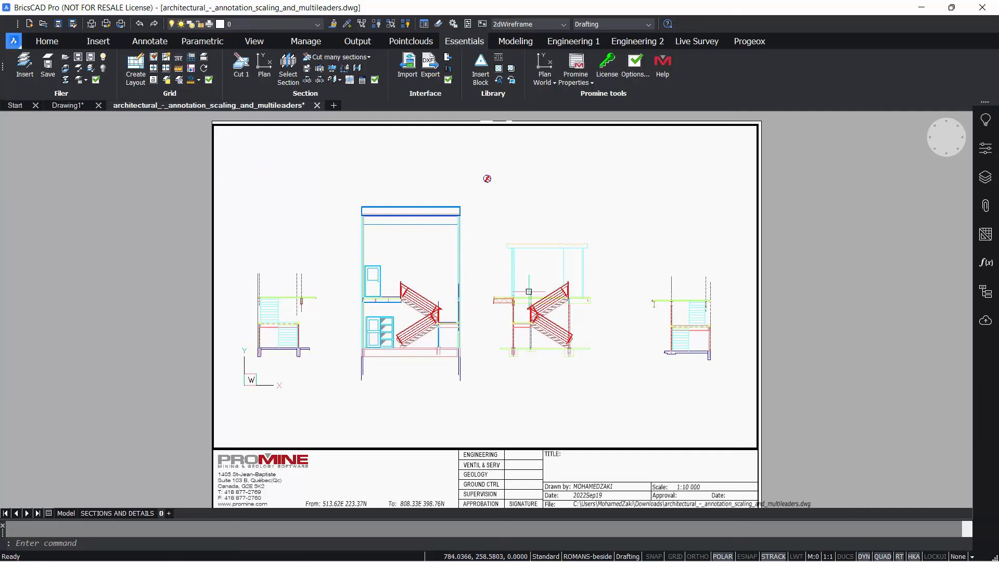
{"action": "scroll", "coordinate": [468, 291], "scroll_direction": "up", "scroll_amount": 2}
{"action": "scroll", "coordinate": [468, 292], "scroll_direction": "down", "scroll_amount": 2}
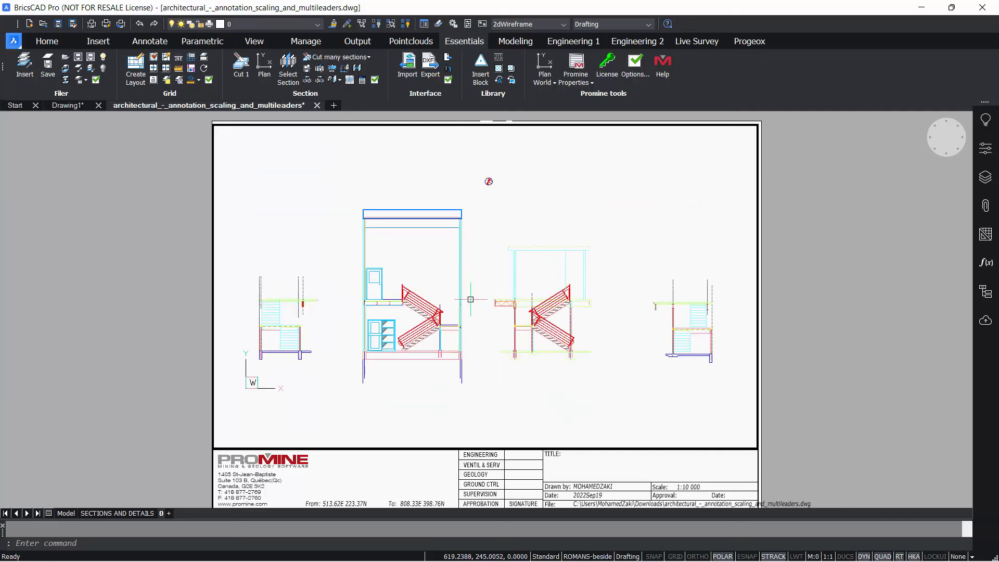
{"action": "scroll", "coordinate": [468, 291], "scroll_direction": "up", "scroll_amount": 1}
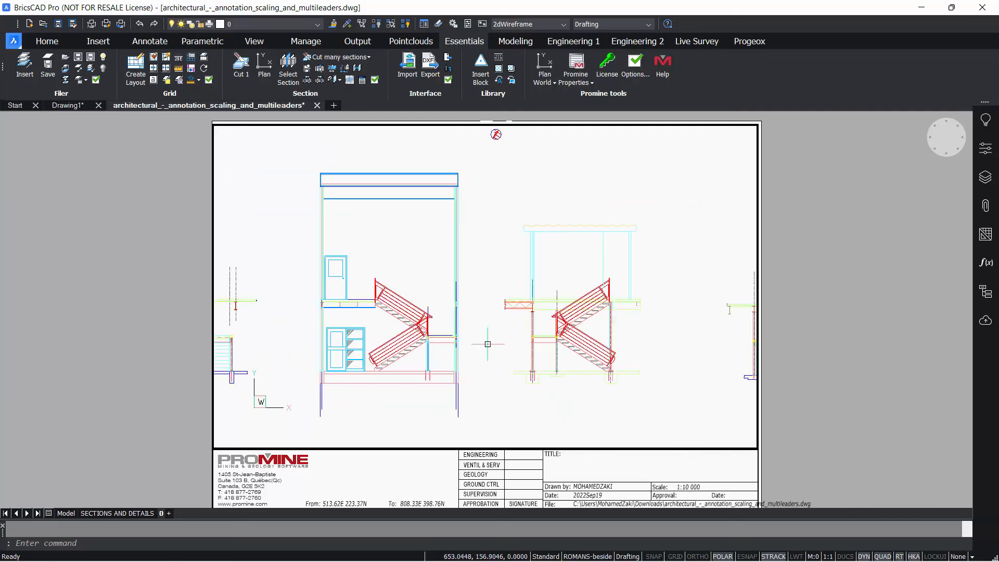
{"action": "scroll", "coordinate": [486, 341], "scroll_direction": "down", "scroll_amount": 3}
{"action": "scroll", "coordinate": [488, 322], "scroll_direction": "up", "scroll_amount": 1, "text": "ctrl"}
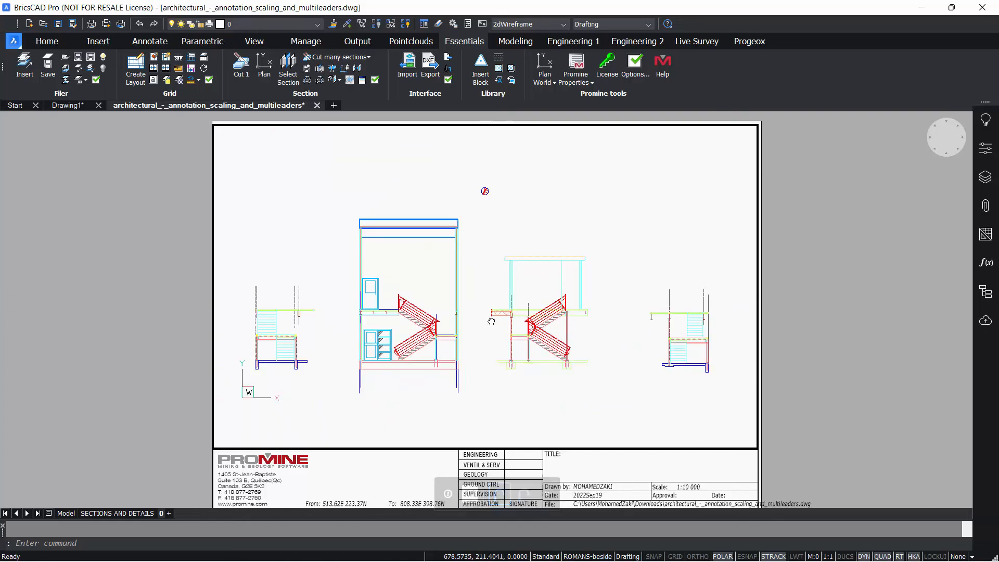
Step: Run Promine's Update Scales to refresh the title block scale attributes
{"action": "middle_click_drag", "start_coordinate": [488, 322], "coordinate": [489, 303]}
{"action": "left_click", "coordinate": [190, 82]}
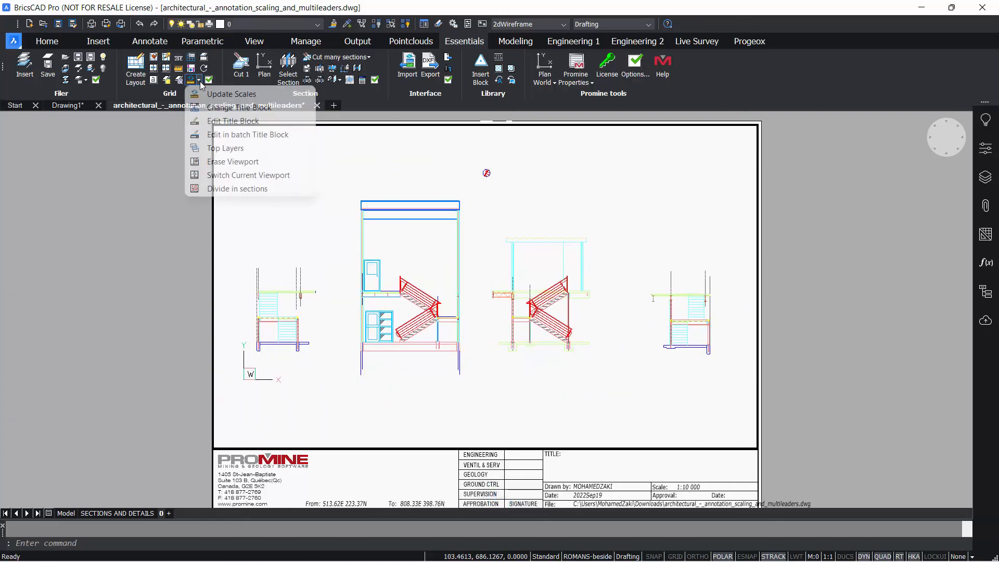
{"action": "left_click", "coordinate": [234, 94]}
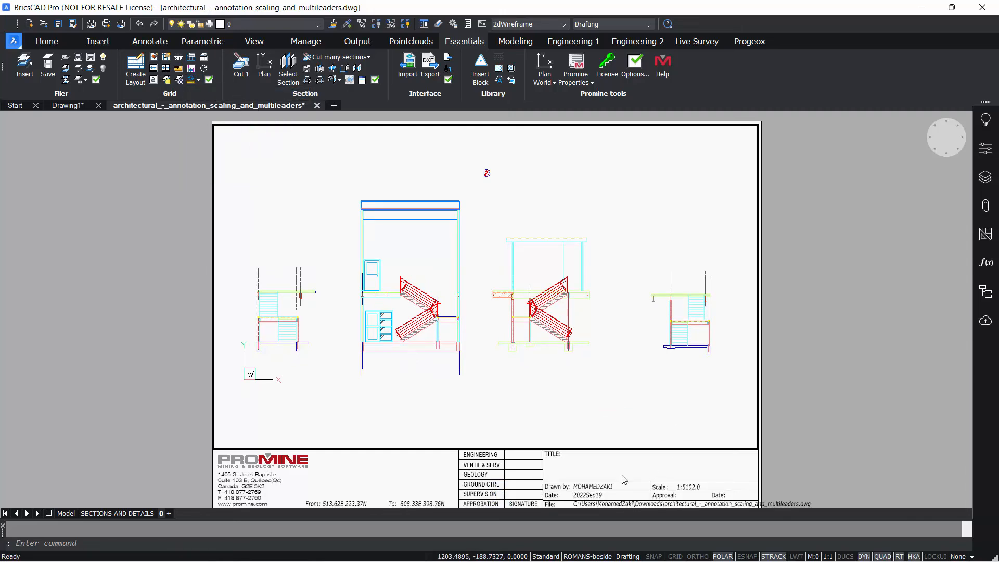
Step: Start the Promine viewport command and select the sections viewport
{"action": "left_click", "coordinate": [153, 82]}
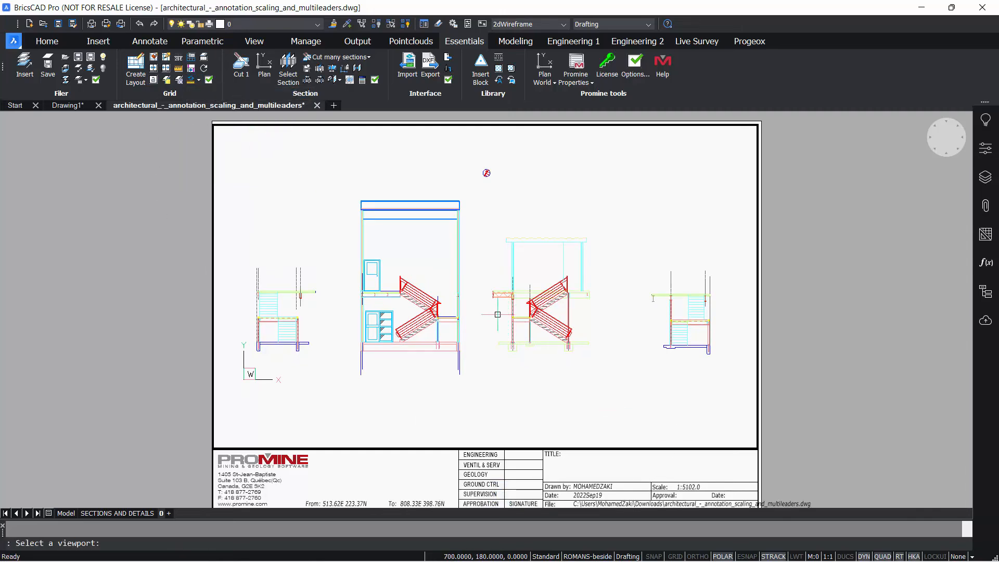
{"action": "left_click", "coordinate": [497, 314]}
{"action": "left_click", "coordinate": [504, 281]}
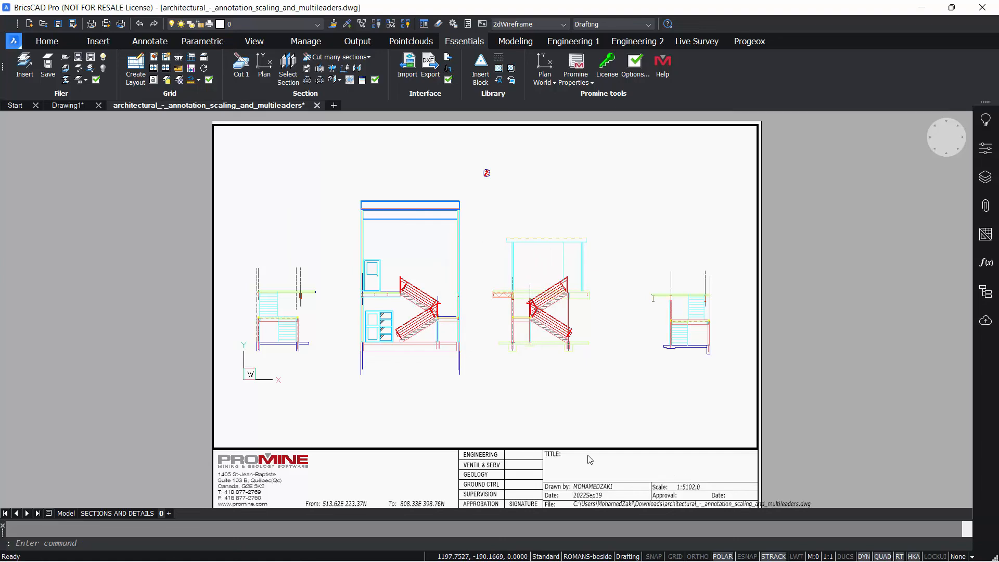
Step: Zoom into the title block to inspect its scale field, then pan back to the whole sheet
{"action": "scroll", "coordinate": [648, 480], "scroll_direction": "up", "scroll_amount": 8}
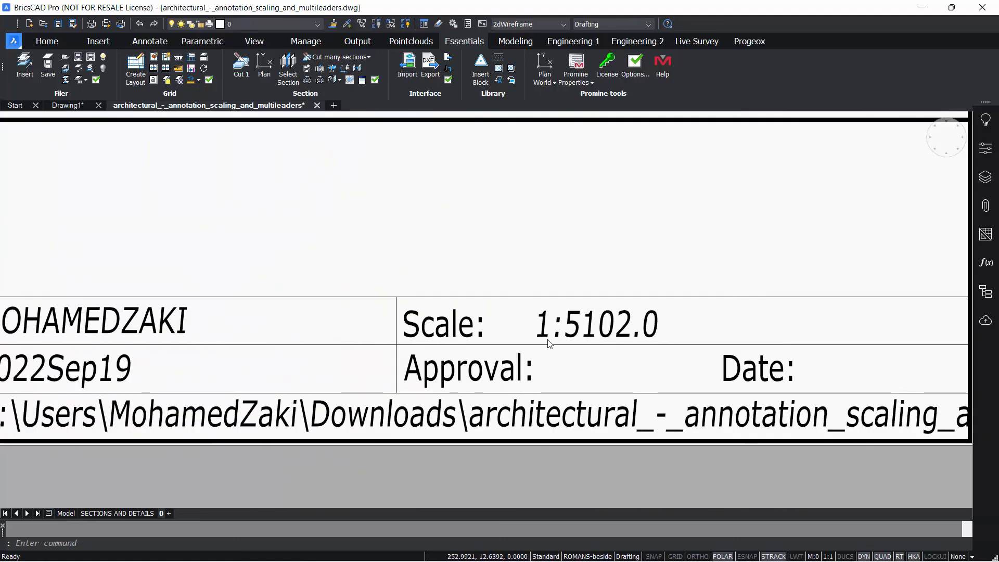
{"action": "scroll", "coordinate": [584, 326], "scroll_direction": "down", "scroll_amount": 6}
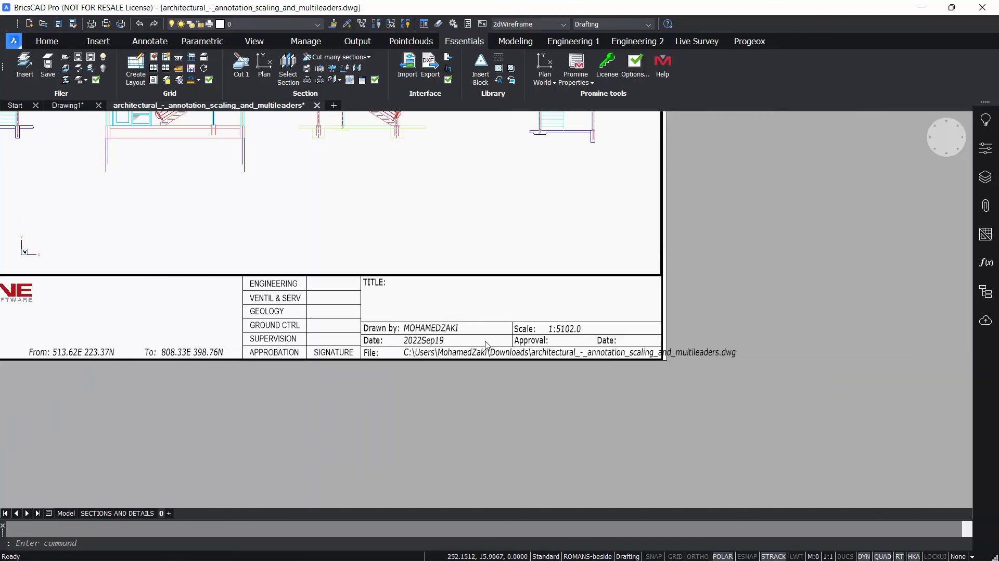
{"action": "middle_click_drag", "start_coordinate": [433, 286], "coordinate": [587, 390]}
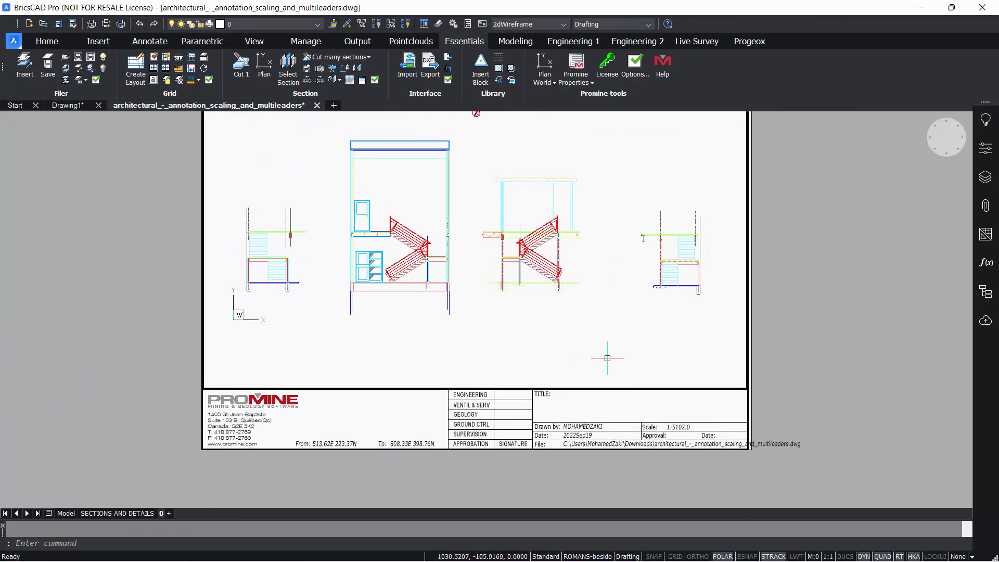
{"action": "middle_click_drag", "start_coordinate": [571, 329], "coordinate": [557, 401]}
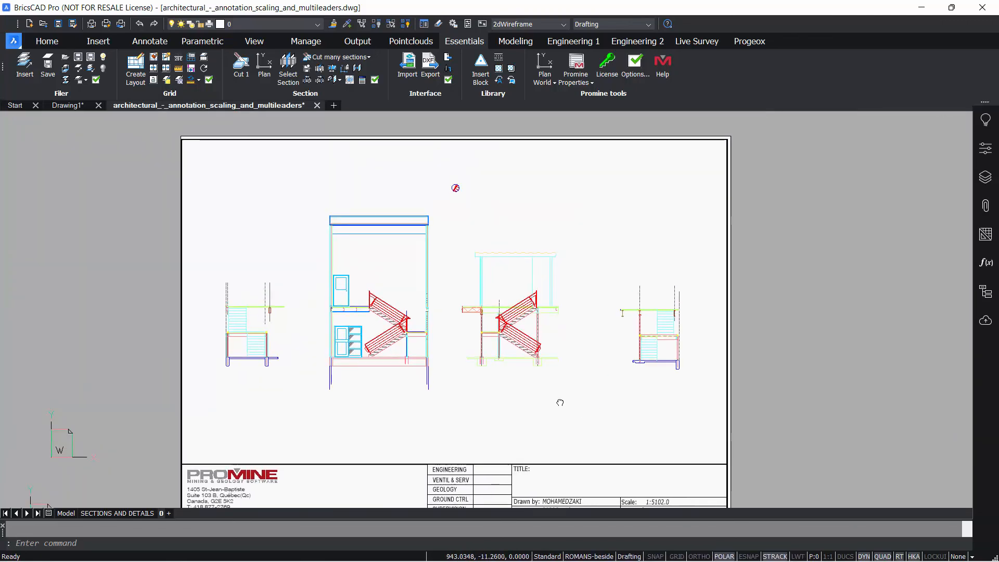